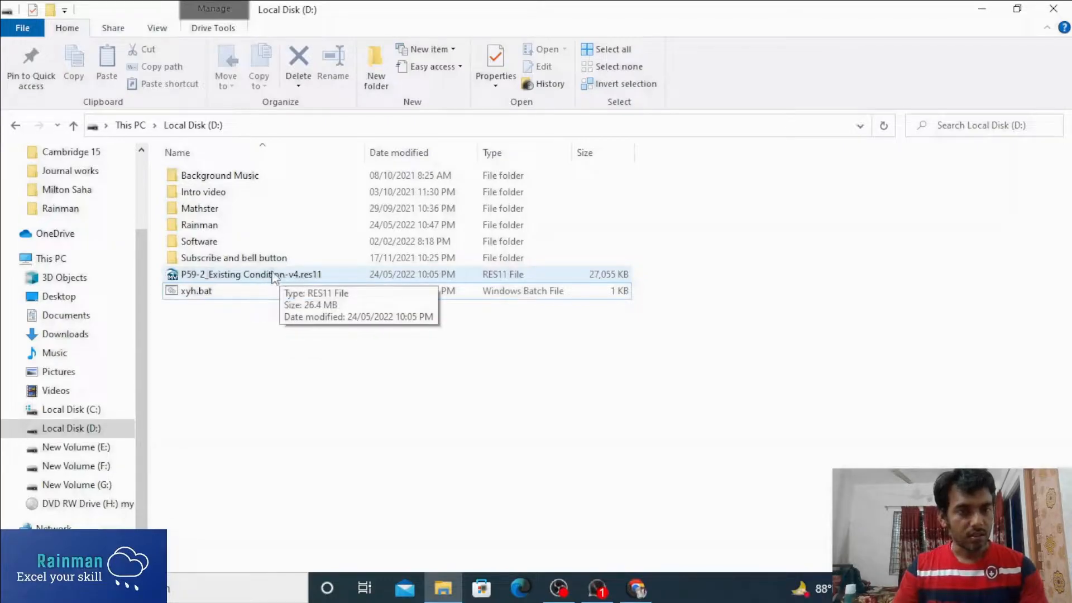
- Open P59-2_Existing Condition-v4.res11 with only Water Level data loaded, and enlarge the horizontal plan of the river network
double_click(274, 275)
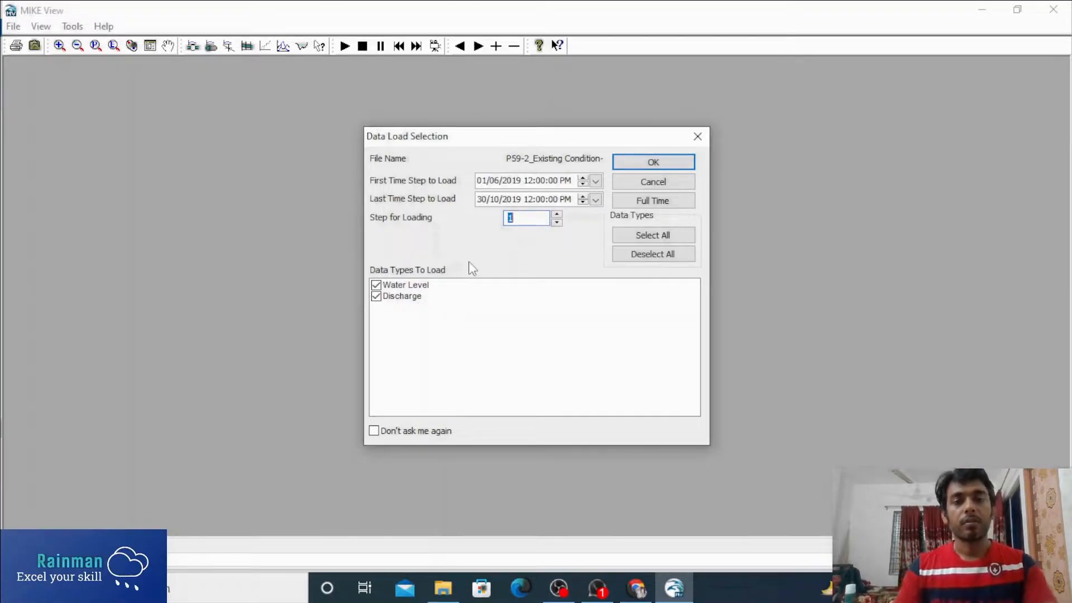
click(377, 296)
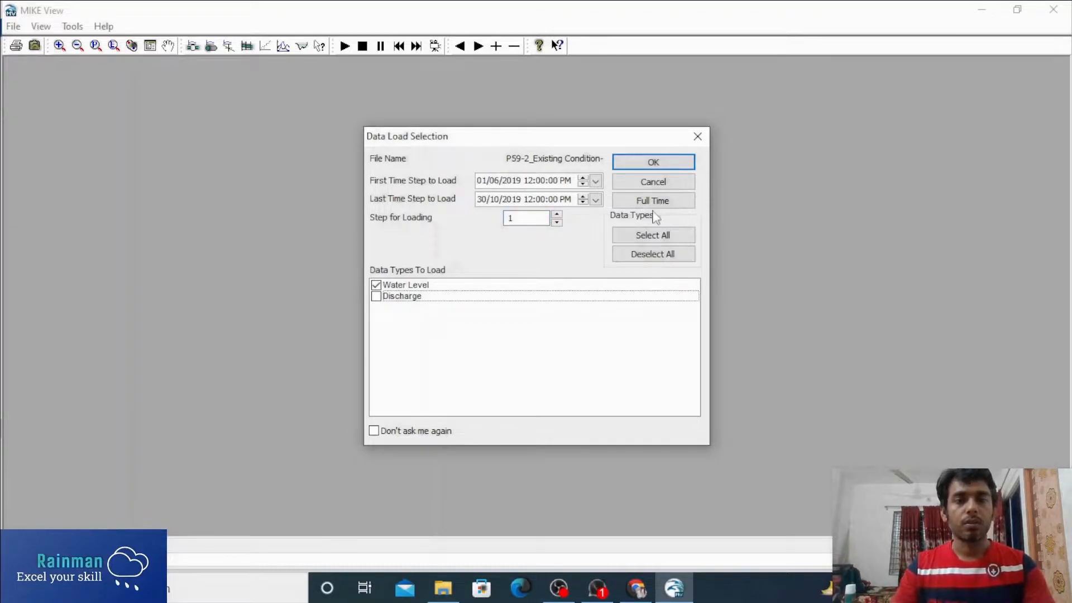
click(659, 164)
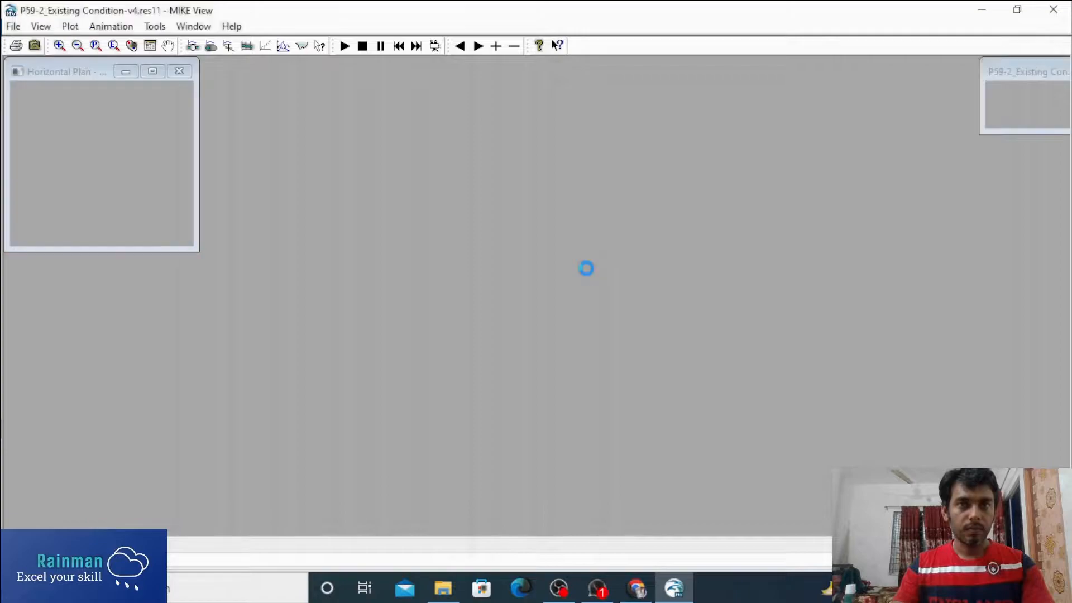
click(152, 72)
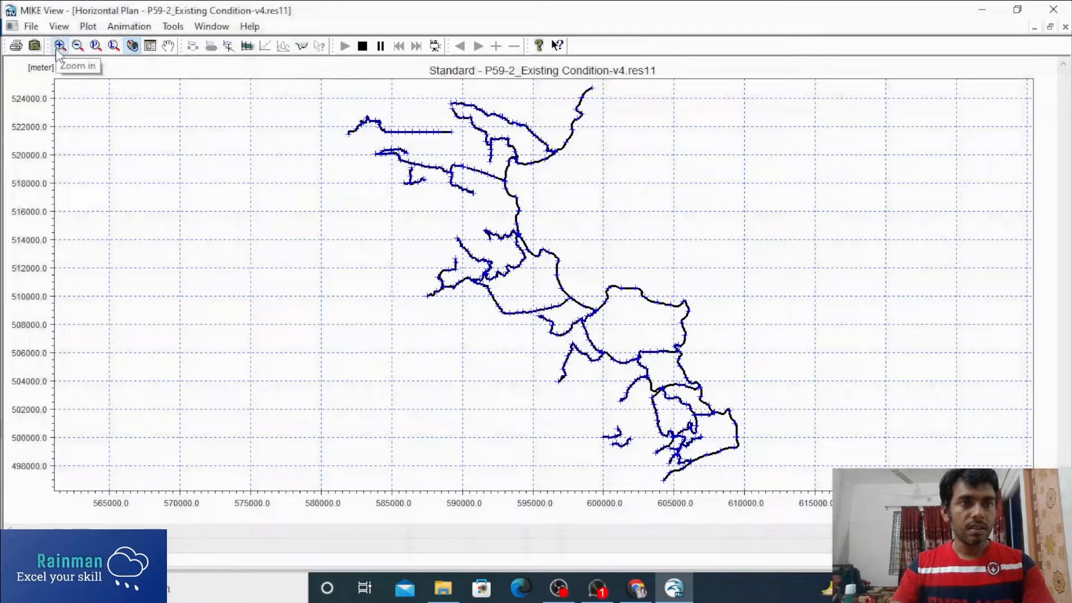
drag(342, 114, 923, 441)
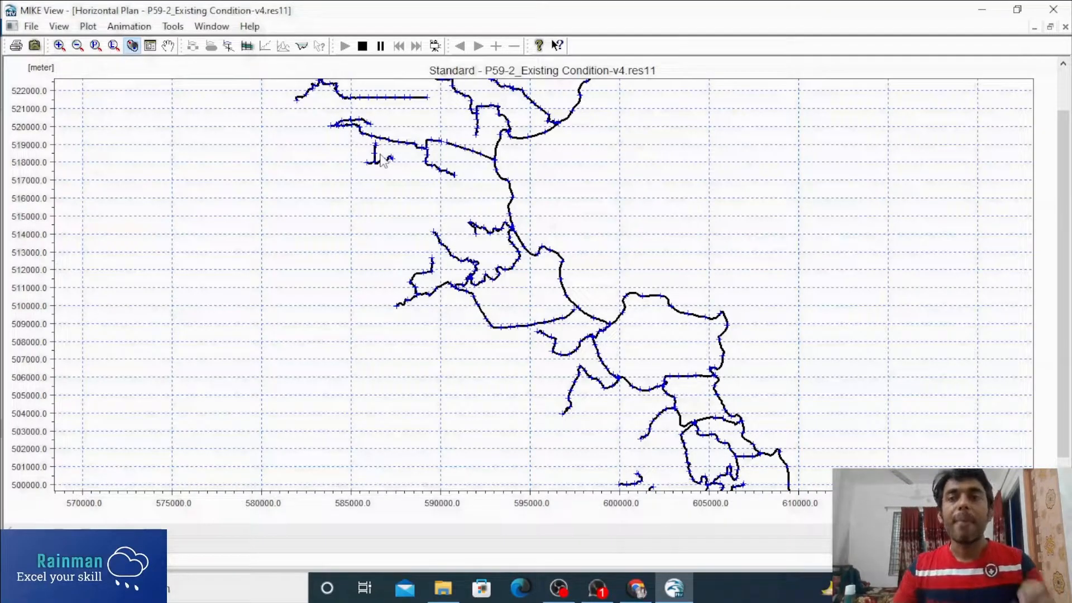
- Switch to File Explorer and open the xyh.bat batch file on Local Disk (D:) for editing in Notepad
click(445, 591)
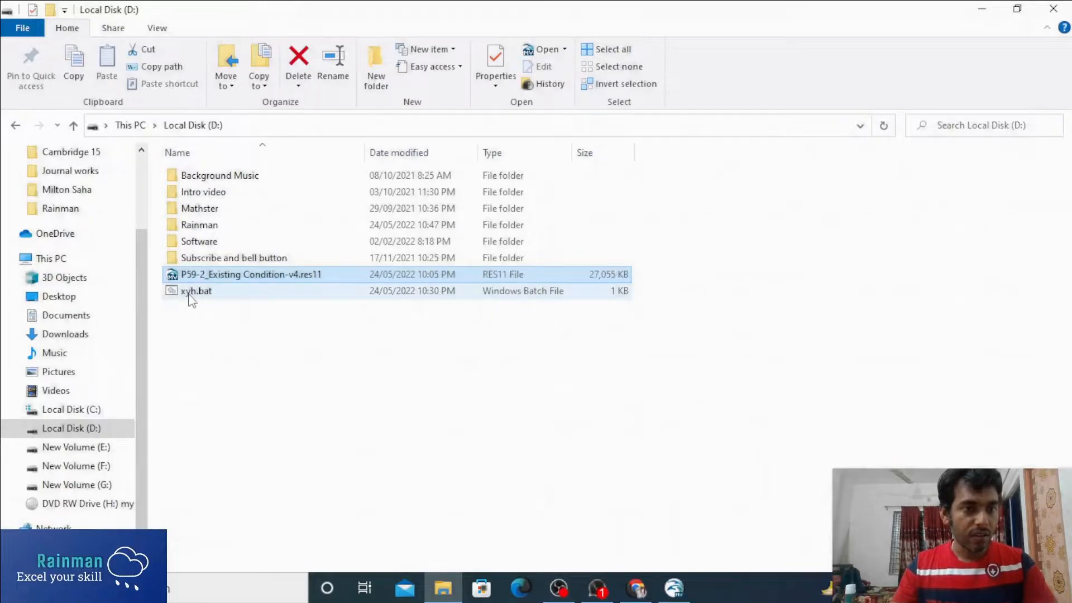
click(190, 295)
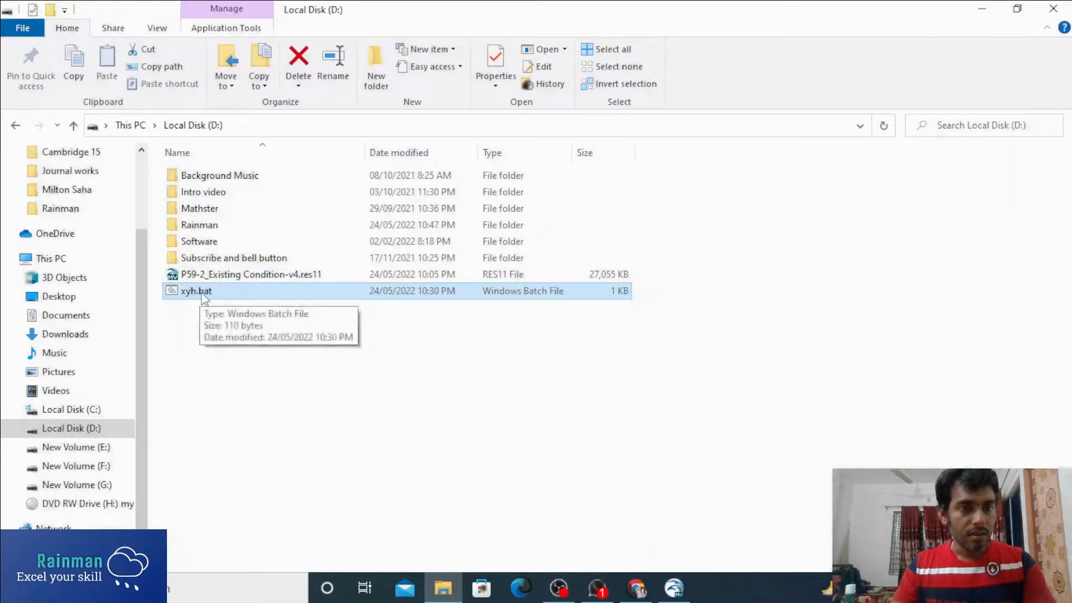
right_click(203, 298)
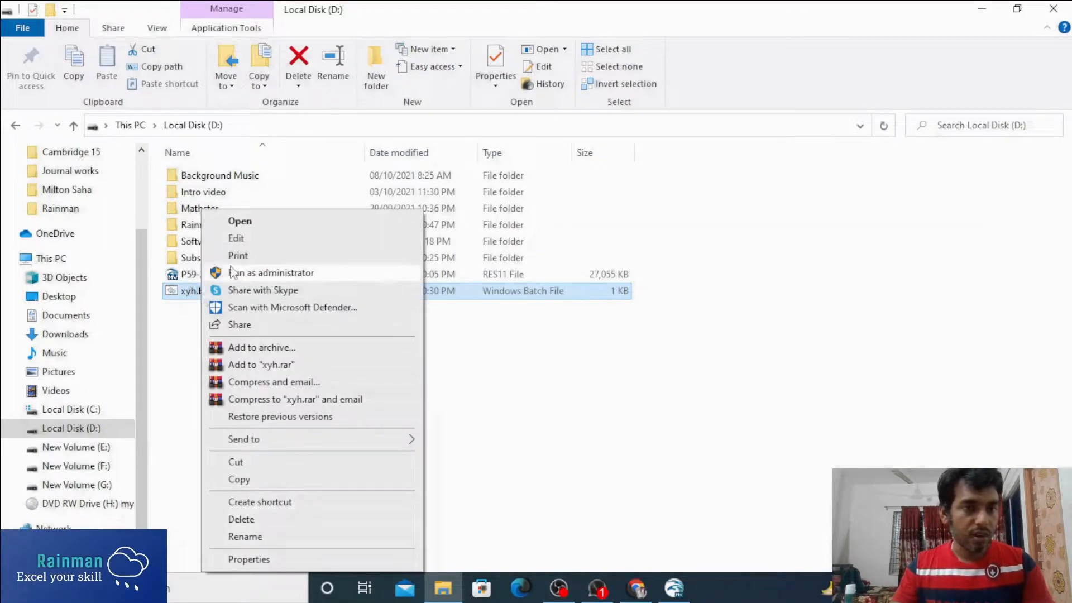
click(237, 238)
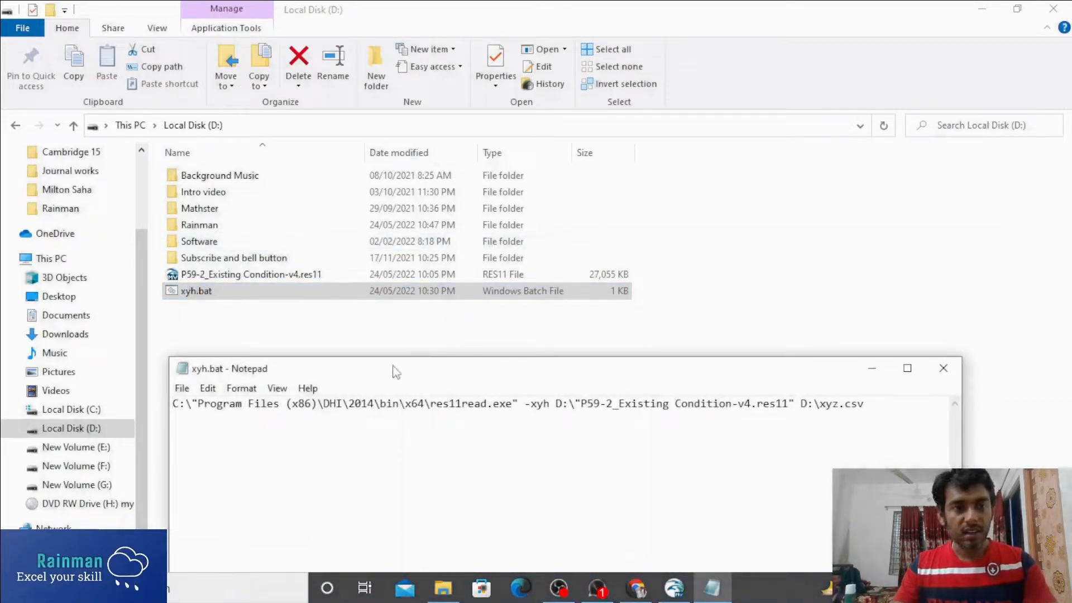
drag(421, 368, 415, 131)
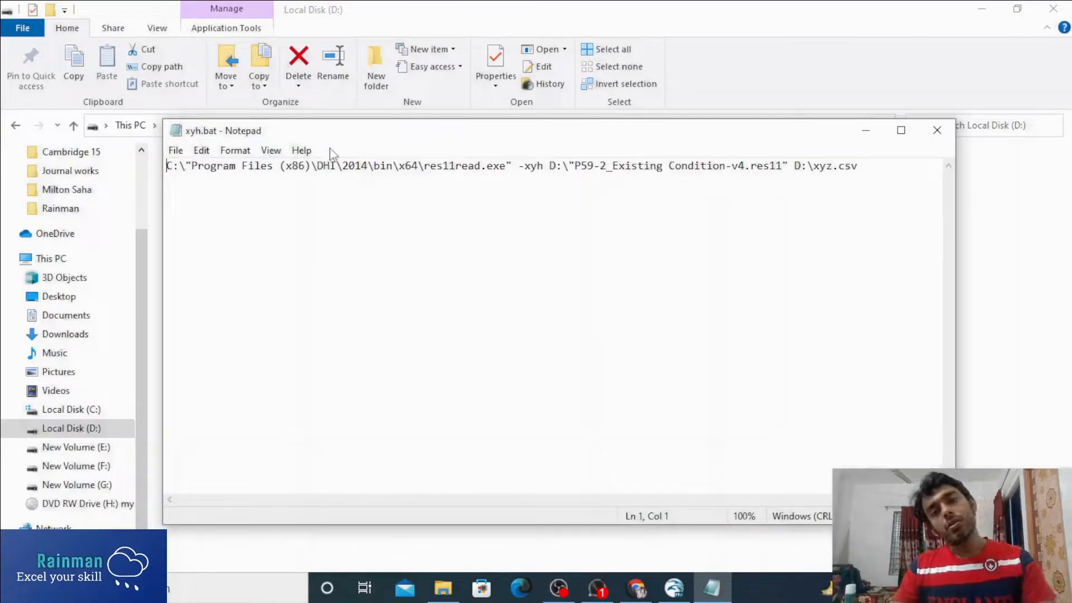
- Review the batch command's res11read.exe path, -xyh option, input result file and output CSV path, and close the file
drag(358, 136, 404, 281)
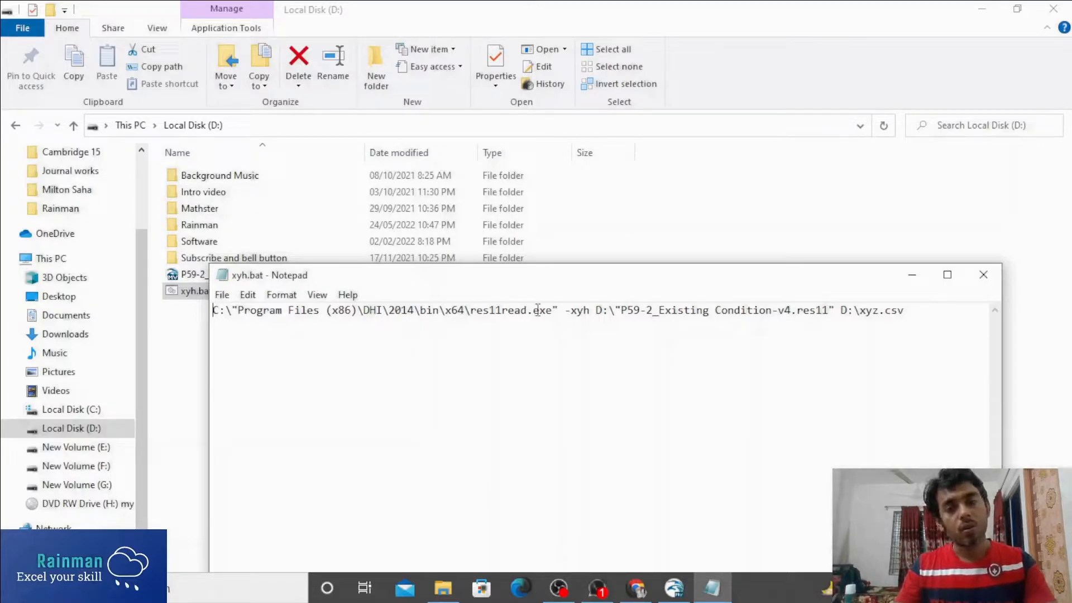
drag(552, 312, 218, 331)
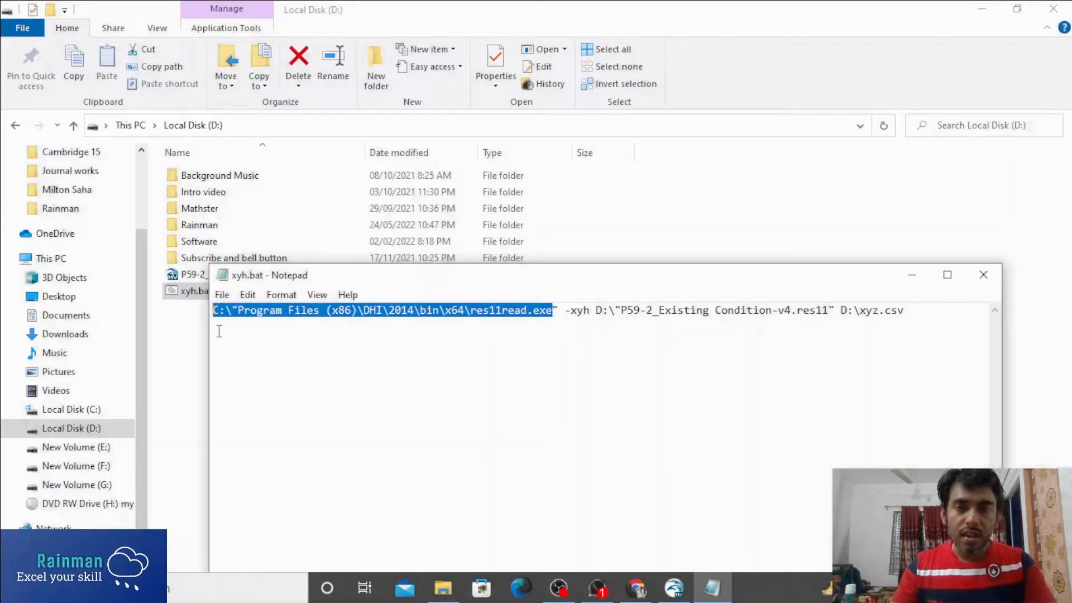
click(642, 342)
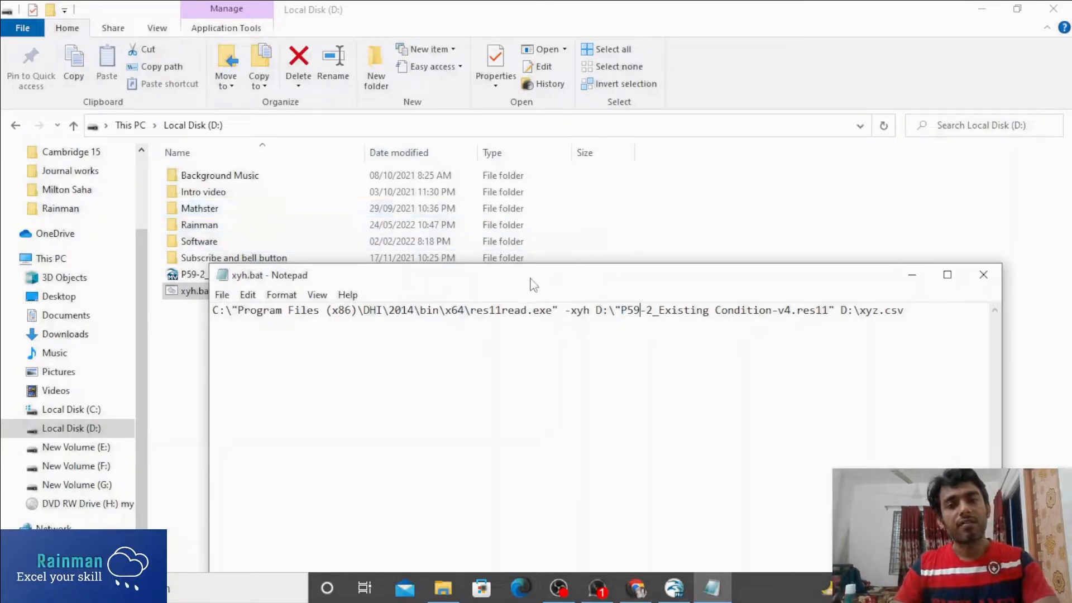
drag(532, 279, 527, 341)
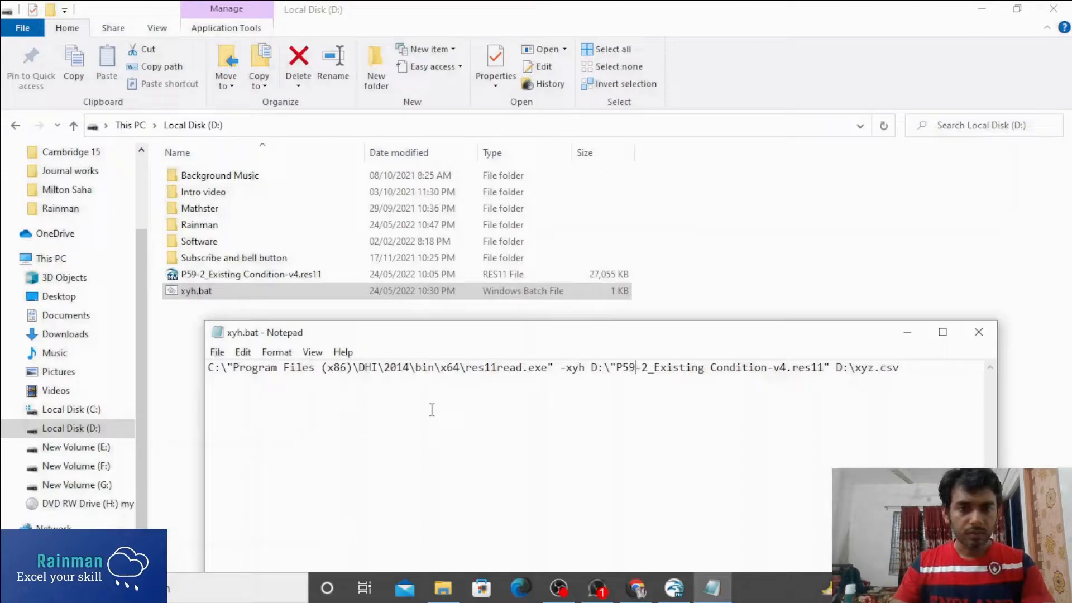
drag(462, 345, 412, 278)
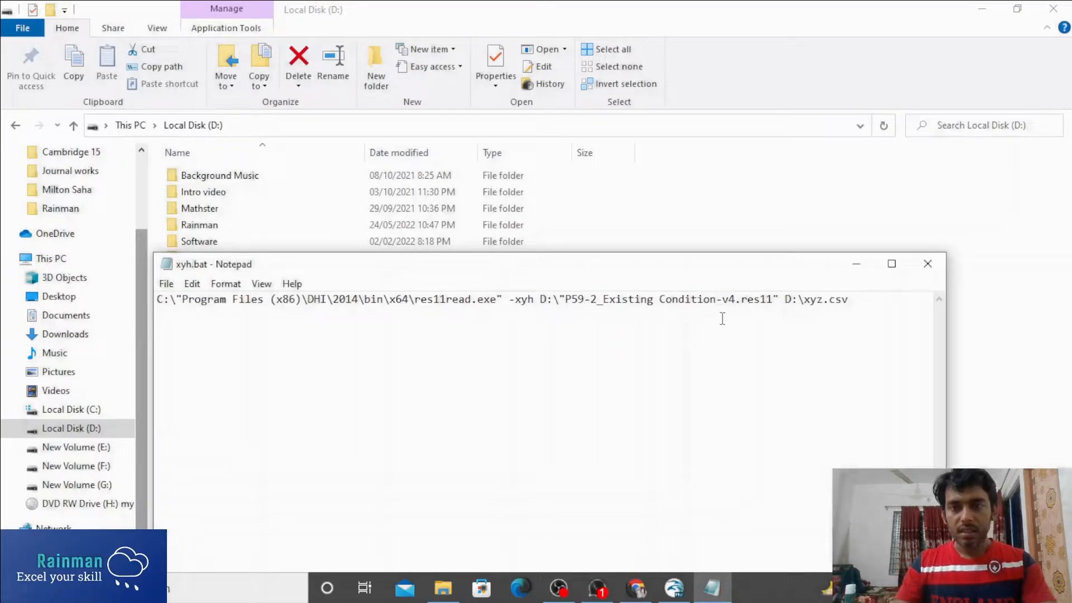
click(928, 263)
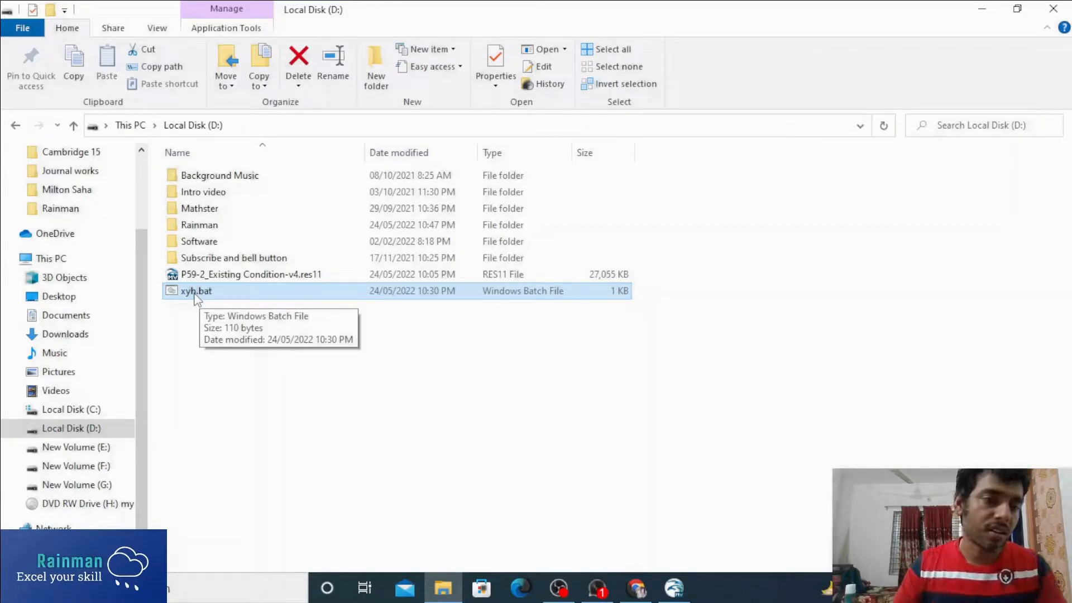
- Run xyh.bat to export the result file's coordinates, and open the generated xyz.csv in Excel
double_click(212, 289)
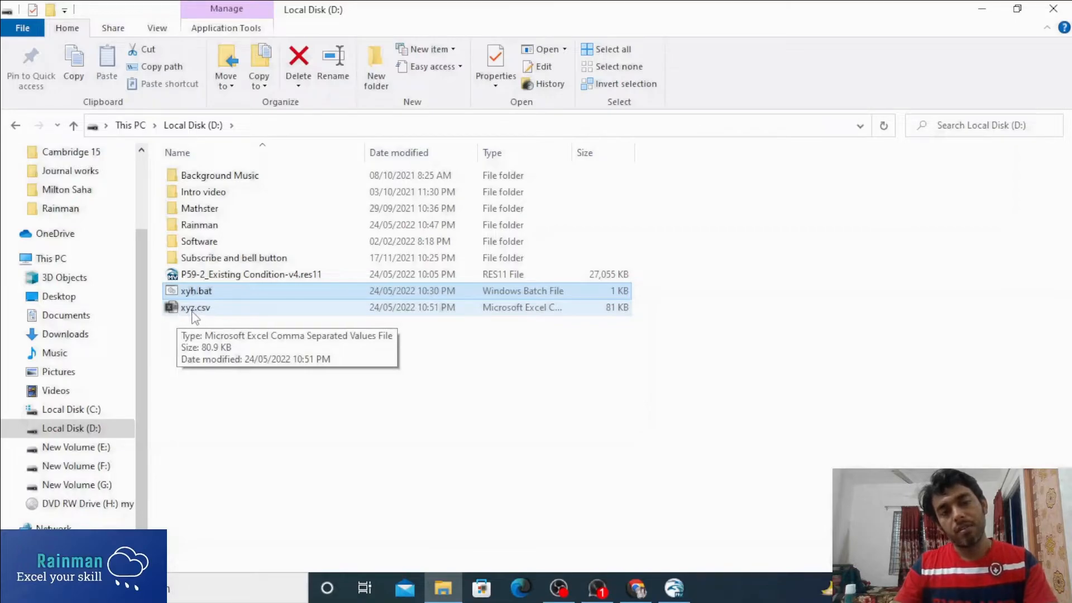
double_click(193, 308)
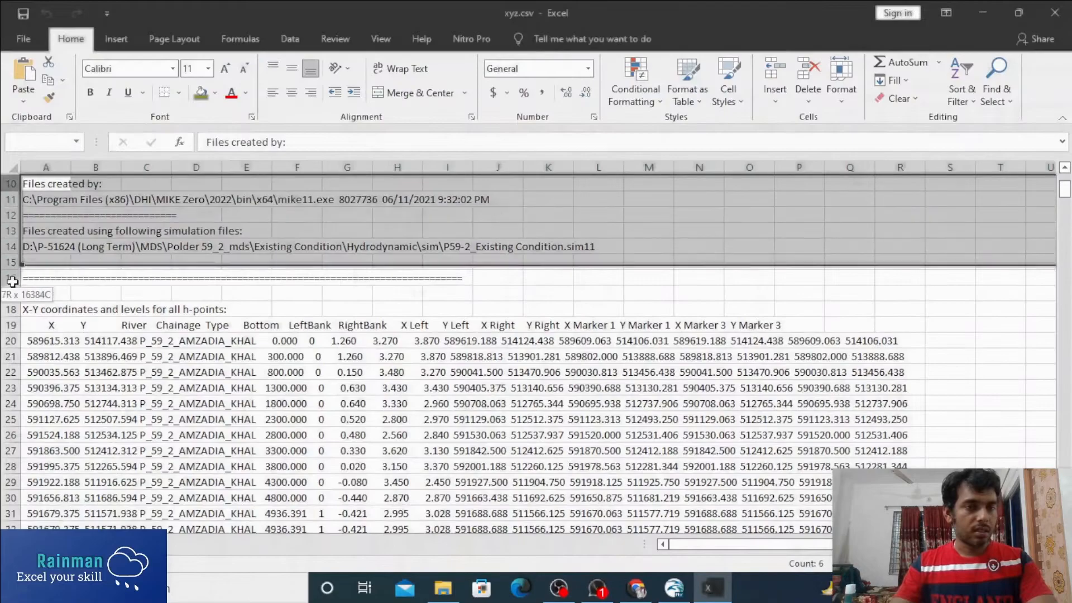
- Delete rows 10 to 18, the file information lines directly above the X, Y, River and Chainage header row
click(26, 231)
click(32, 306)
click(33, 341)
click(35, 325)
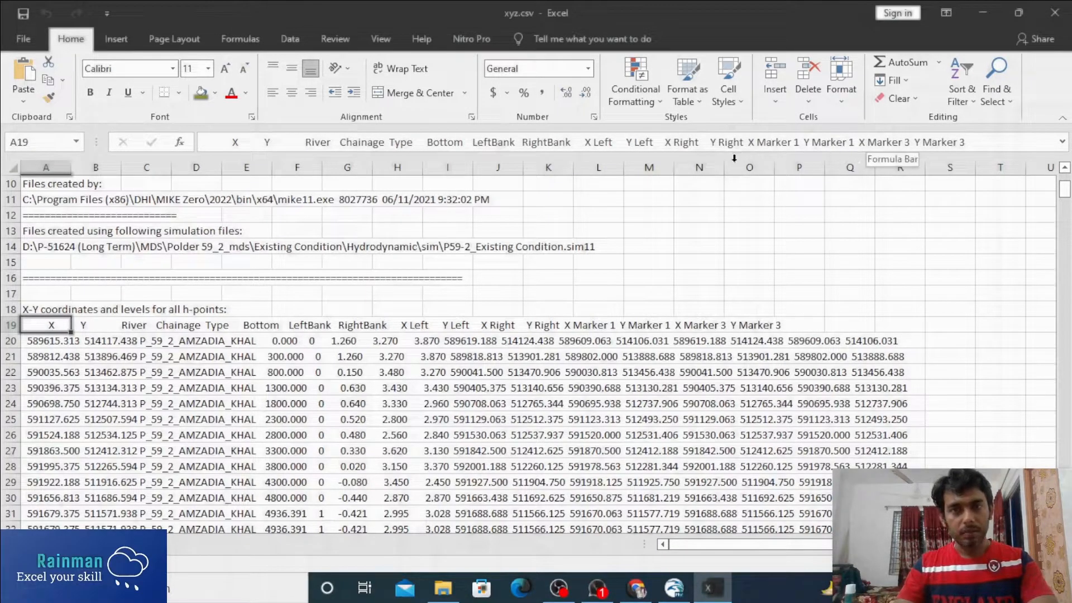
click(59, 340)
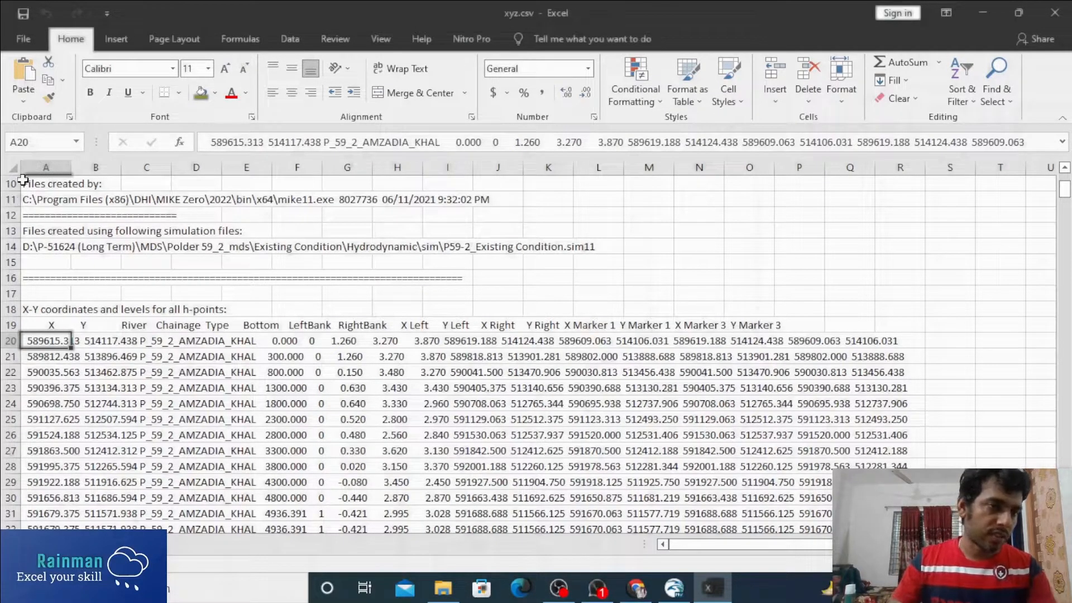
drag(8, 182, 4, 306)
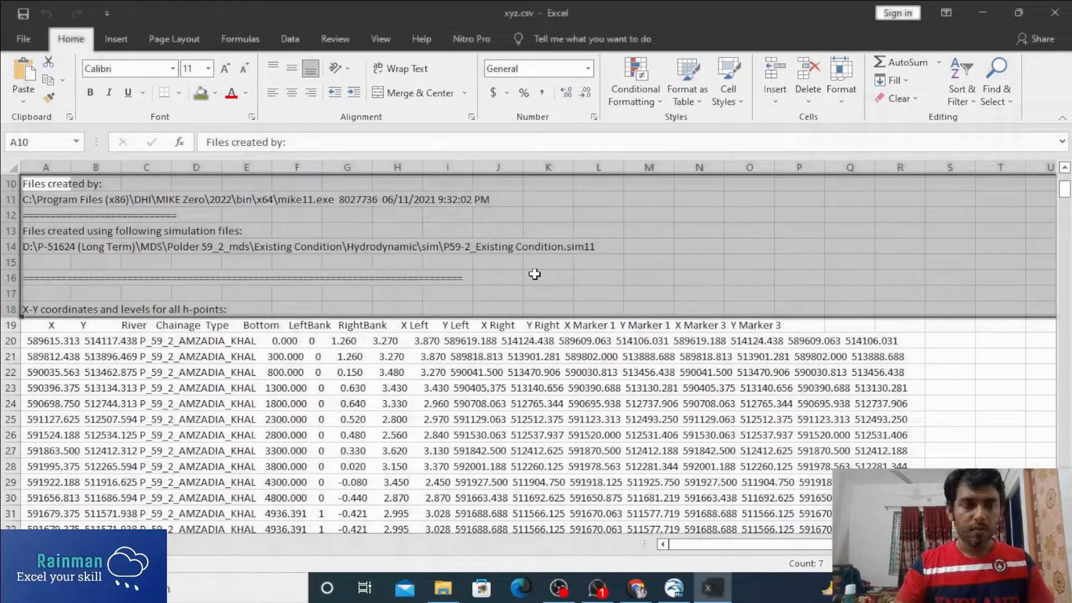
key(ctrl+minus)
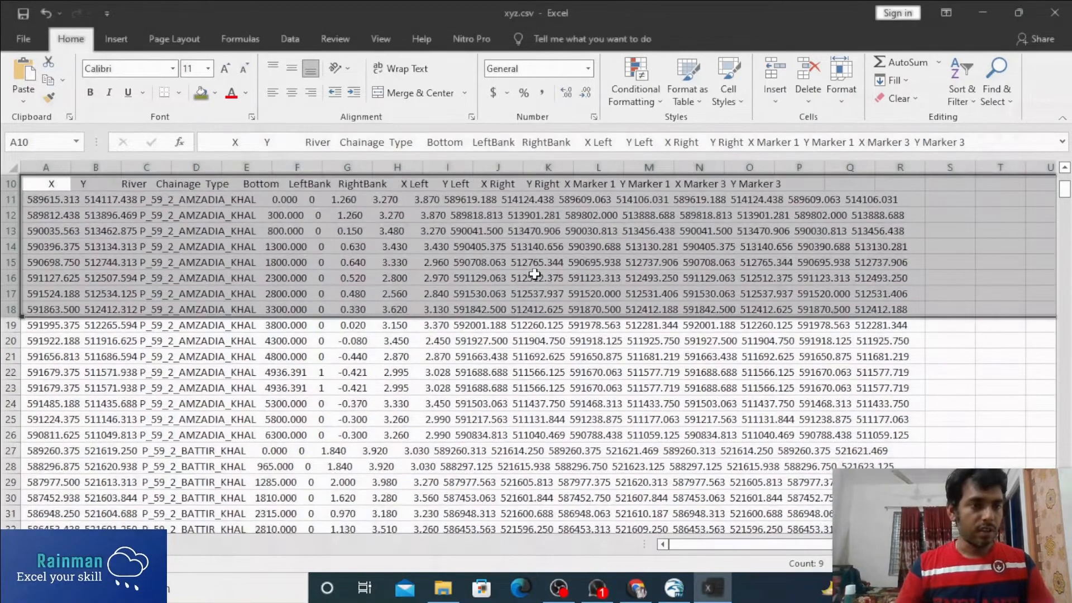
- Clear rows 422 to 428 below the last P_59_2_RATACHORA_KHAL_29 record, including the separator line
click(45, 200)
click(106, 200)
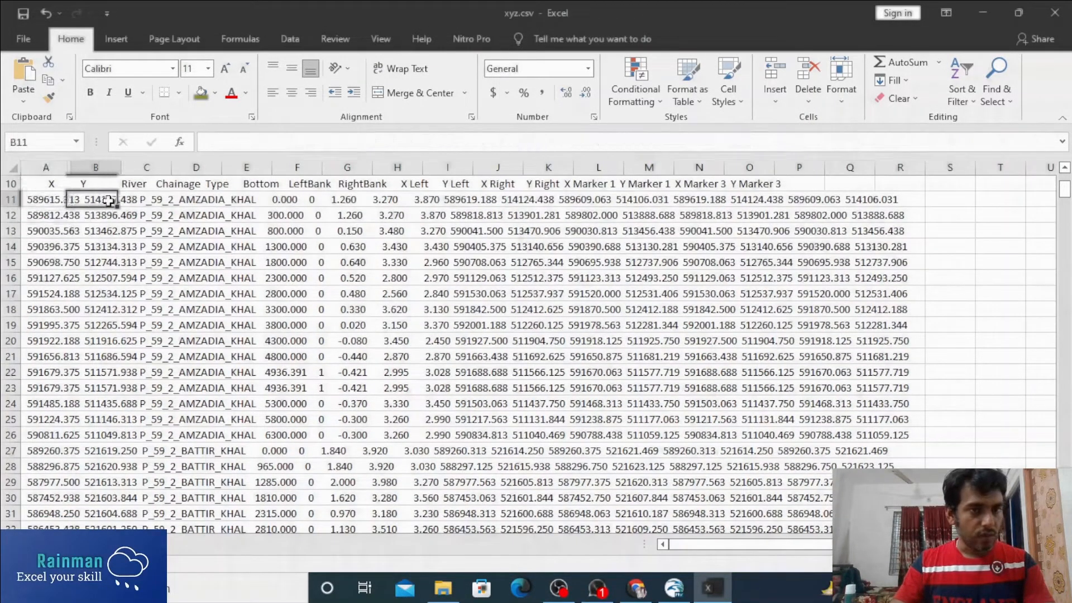
click(35, 184)
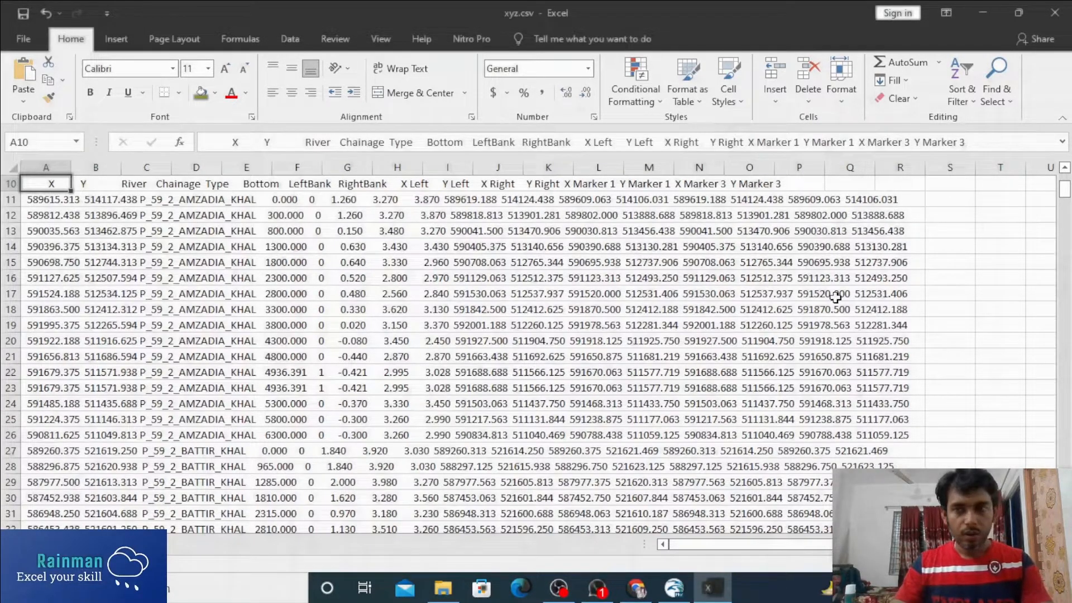
drag(1064, 181, 1064, 334)
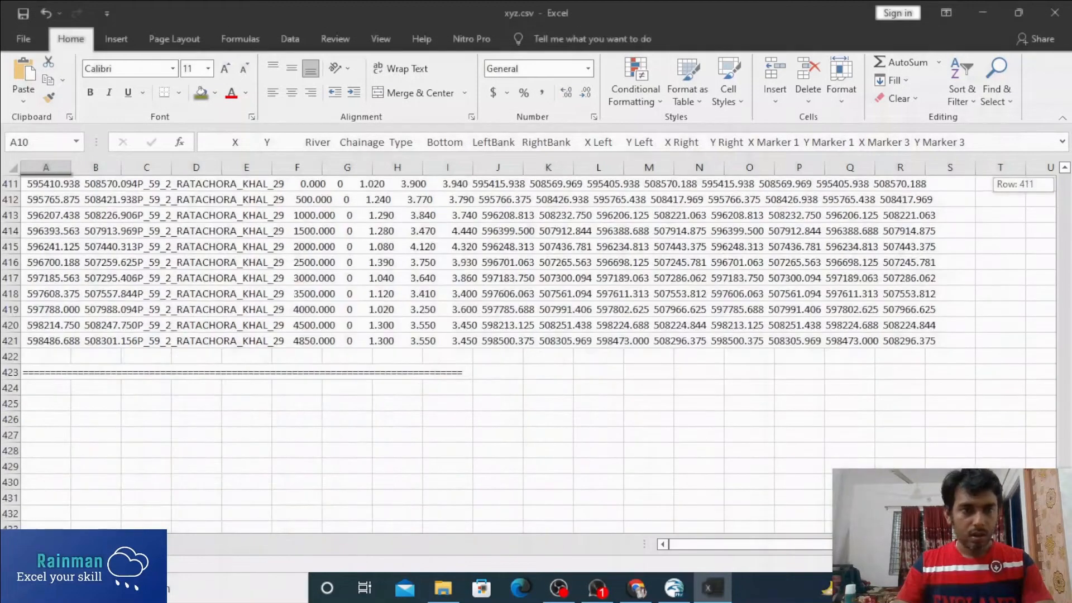
drag(10, 356, 15, 455)
key(Delete)
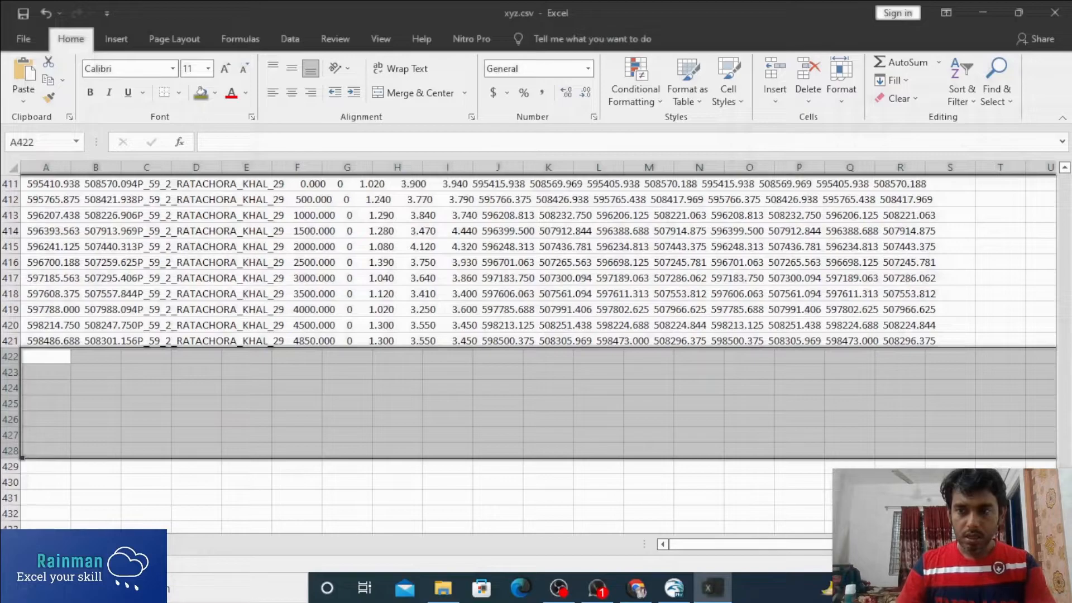
- Delete rows 1 to 9 containing the MIKE 11 result file information at the start of the sheet
drag(1065, 511, 1049, 124)
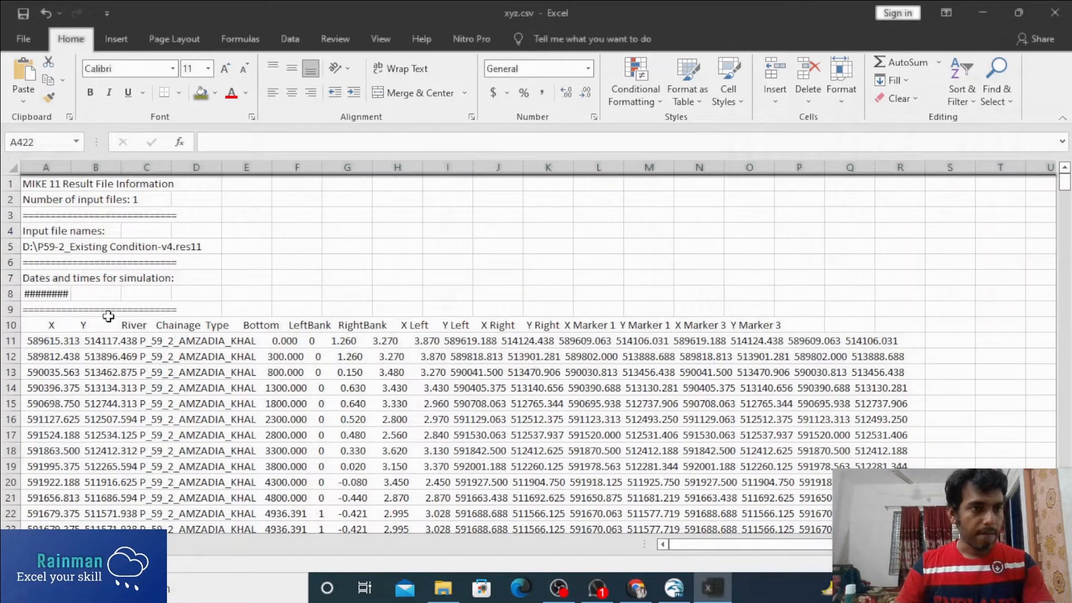
drag(10, 184, 4, 309)
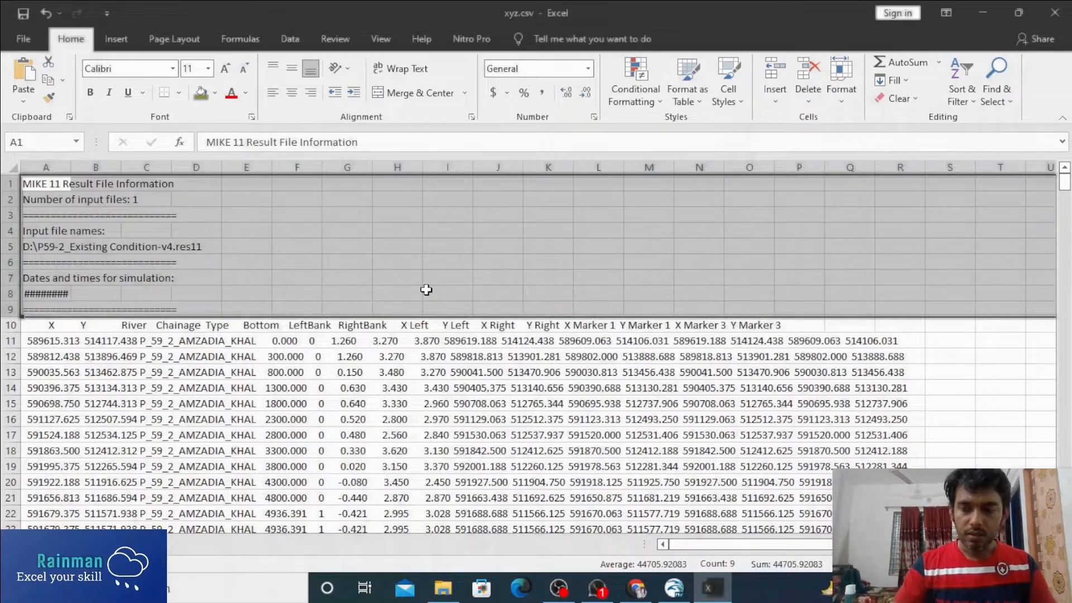
key(ctrl+minus)
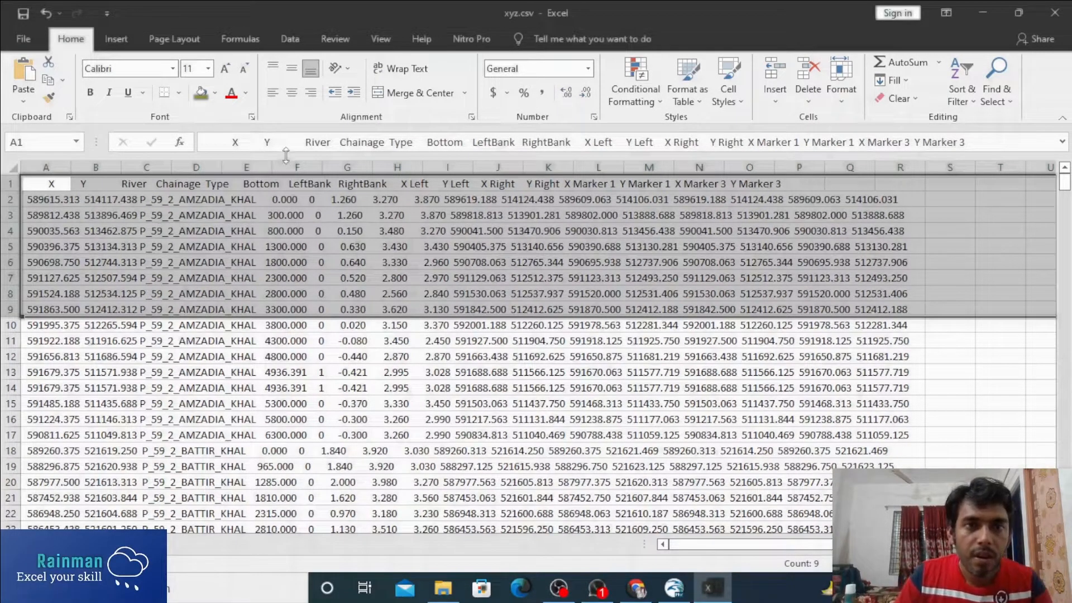
- Split column A with Text to Columns as fixed width, adding a column break between Chainage and Type and keeping the General format
click(50, 167)
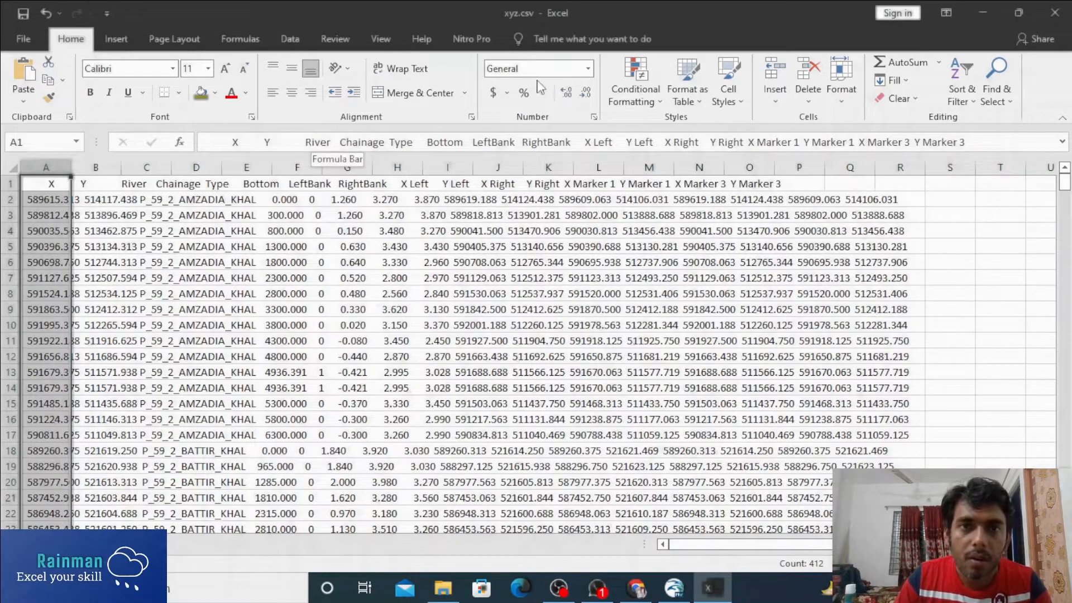
click(290, 38)
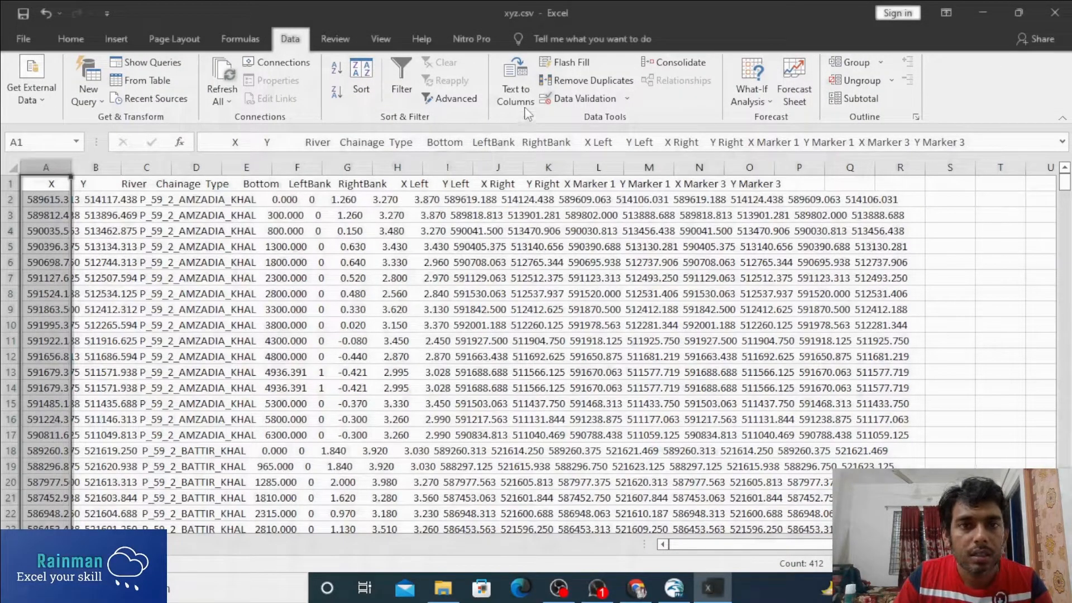
click(522, 76)
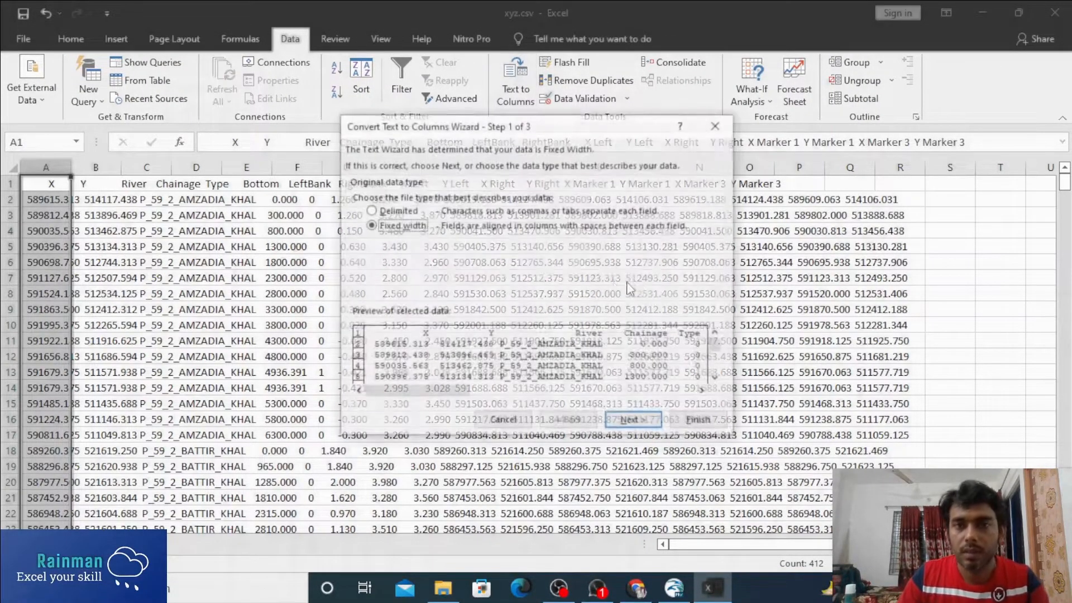
click(372, 211)
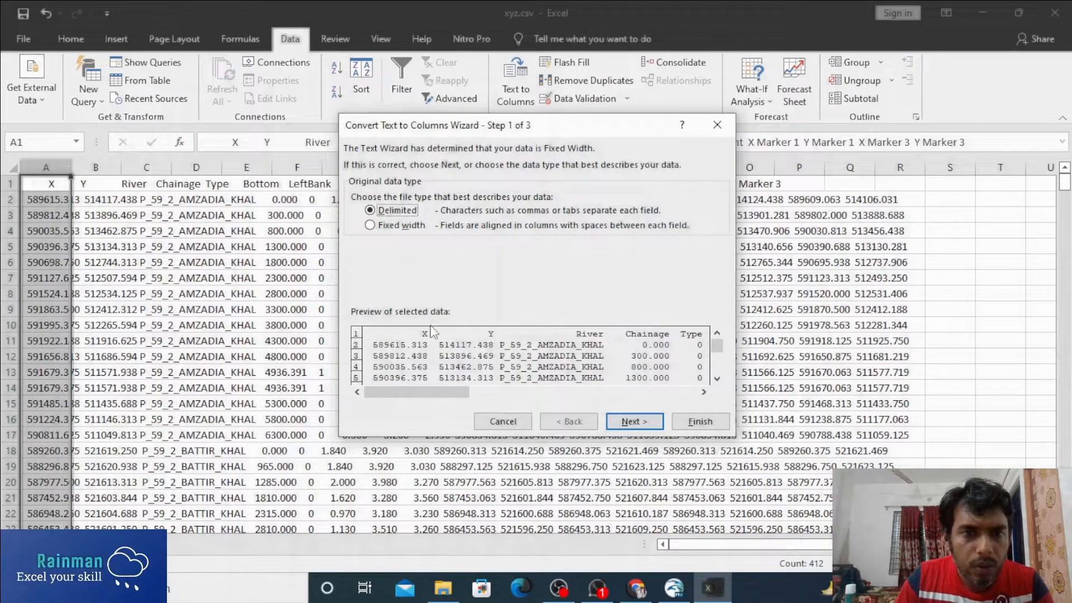
click(370, 226)
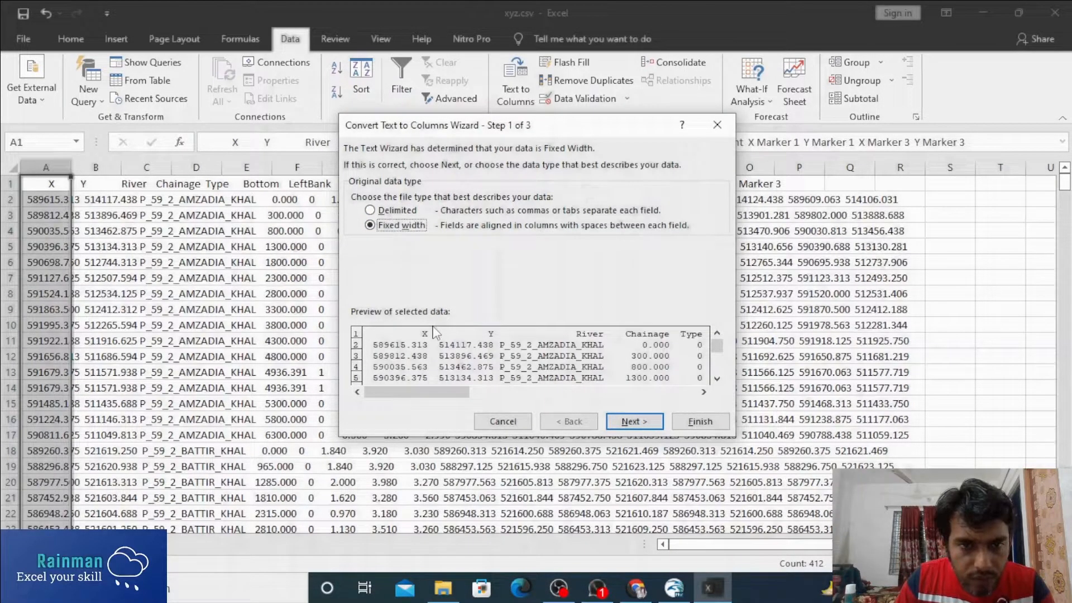
click(629, 417)
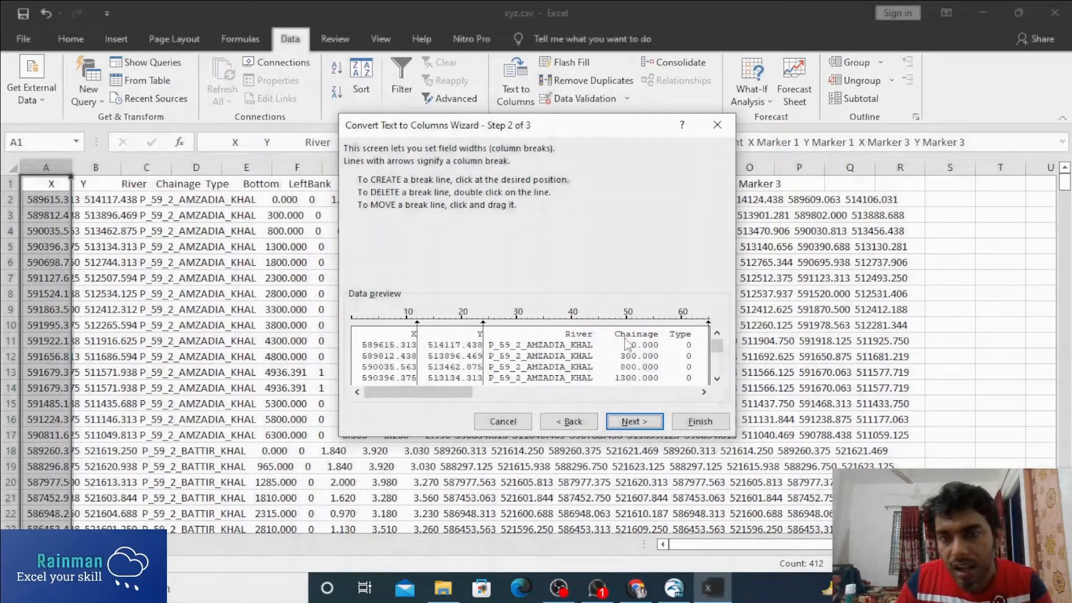
click(672, 330)
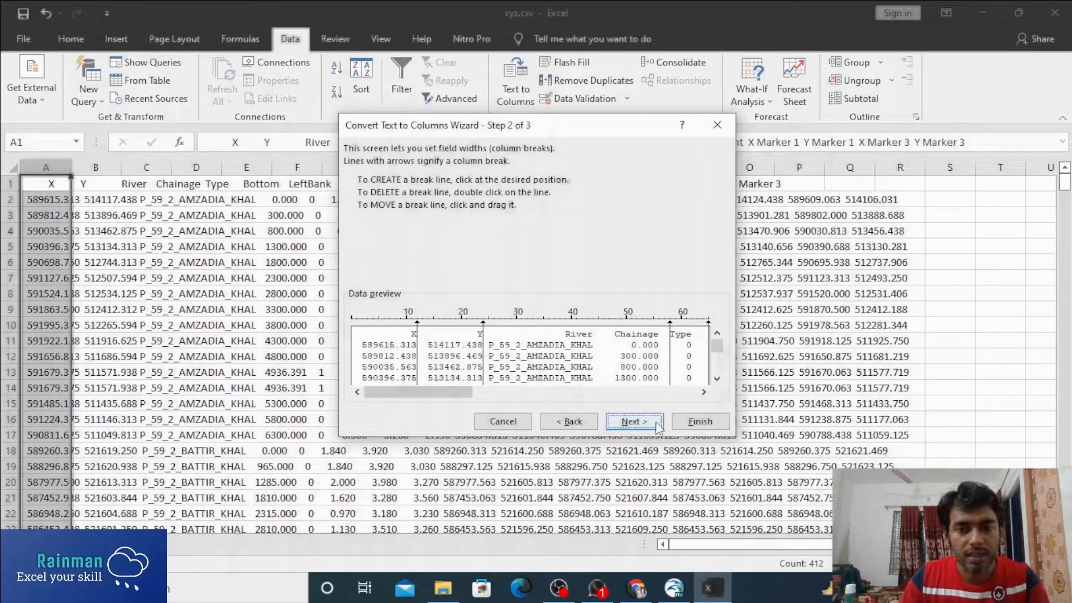
click(635, 423)
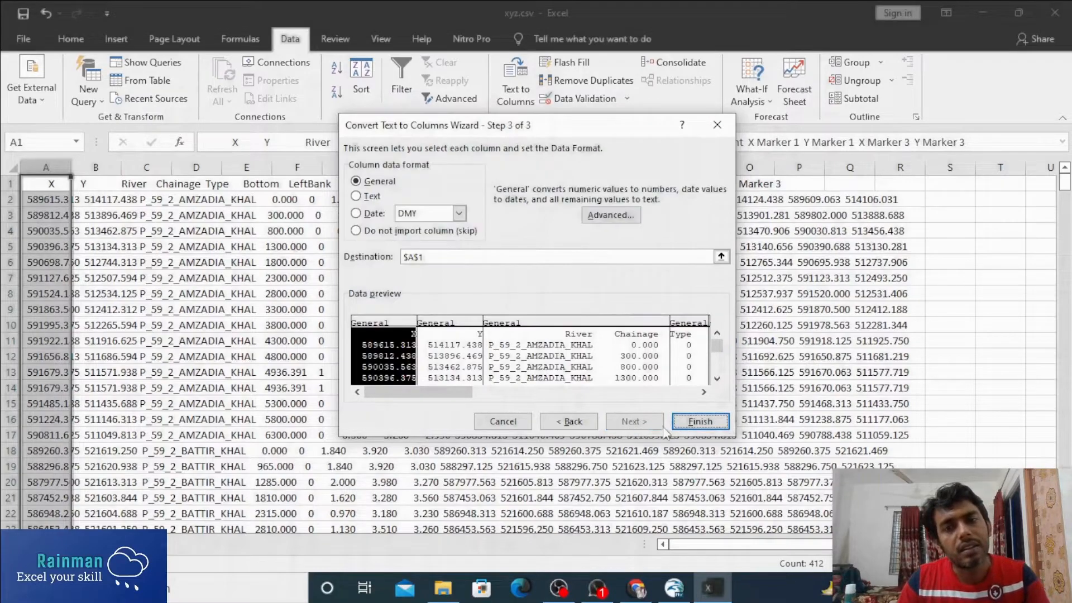
click(699, 424)
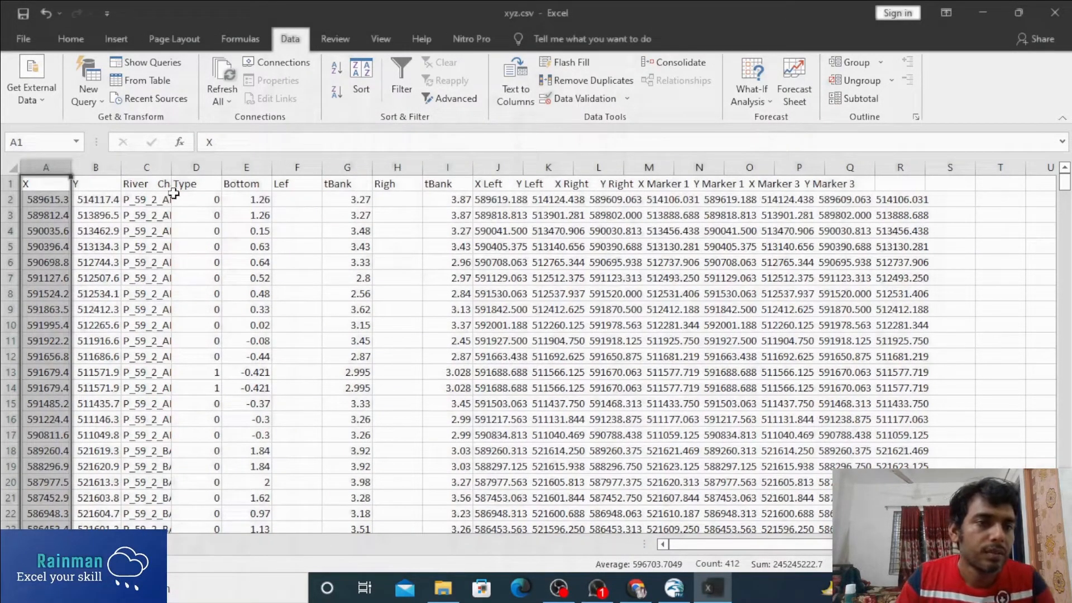
- Autofit column C to its River and Chainage text and check the records further down the sheet
double_click(168, 170)
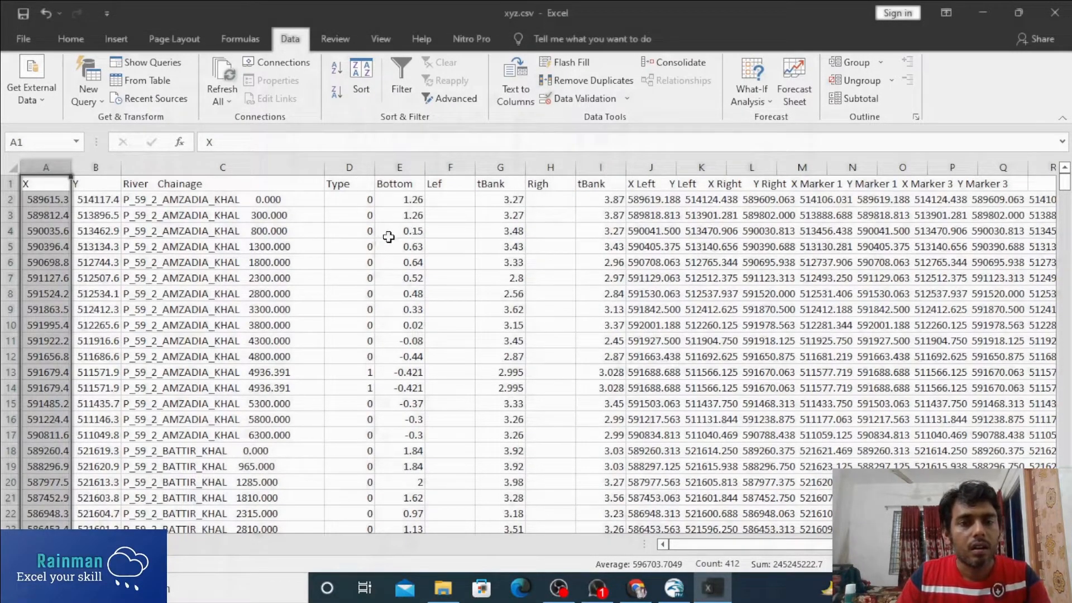
scroll(385, 232, down, 15)
scroll(386, 231, up, 6)
scroll(385, 232, up, 4)
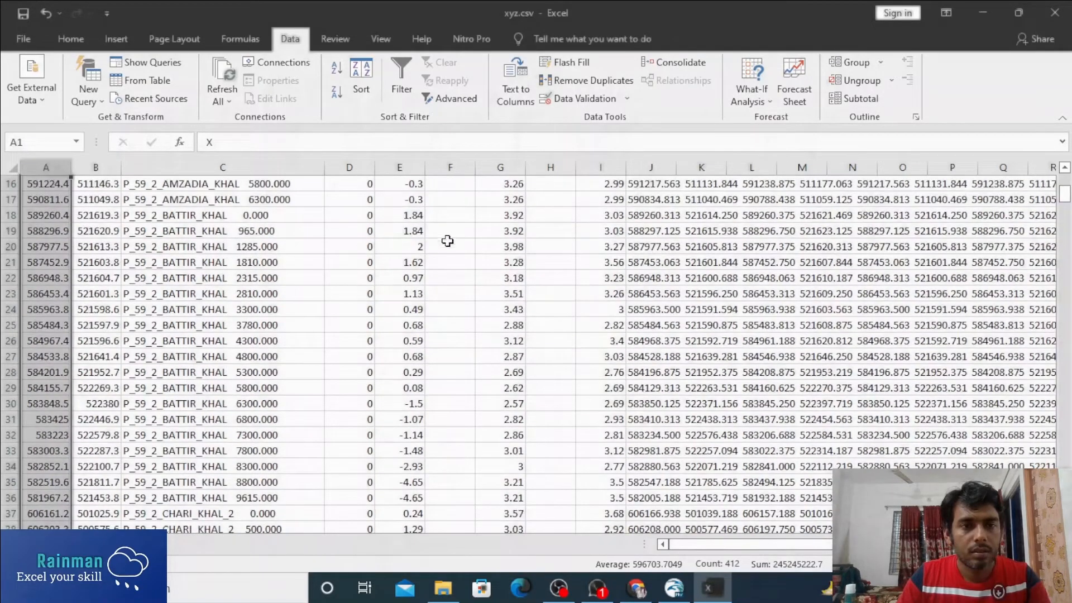
scroll(428, 265, down, 4)
scroll(428, 265, down, 17)
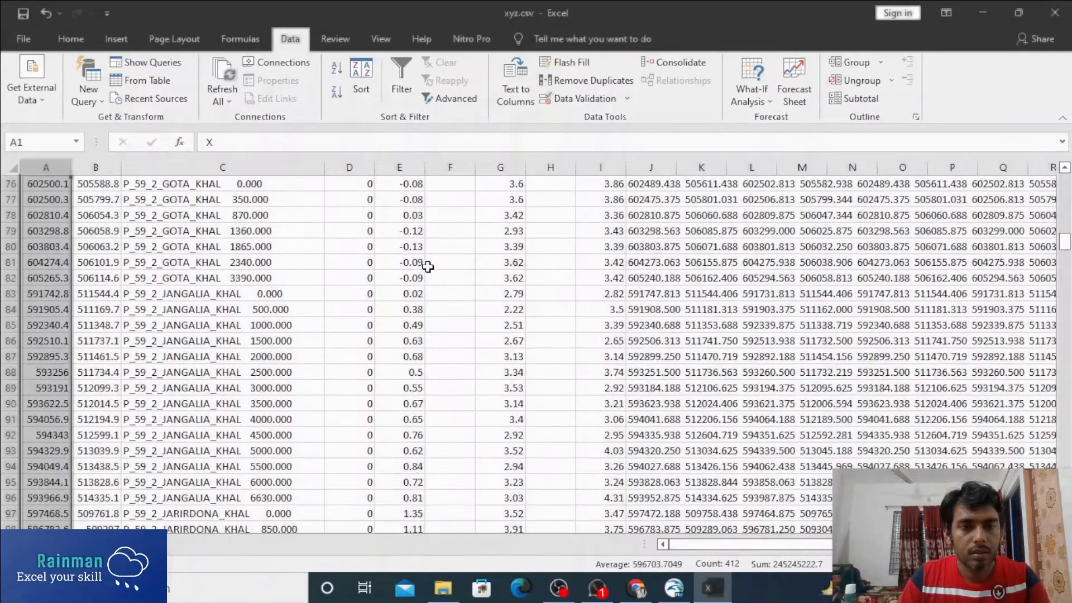
scroll(428, 266, down, 5)
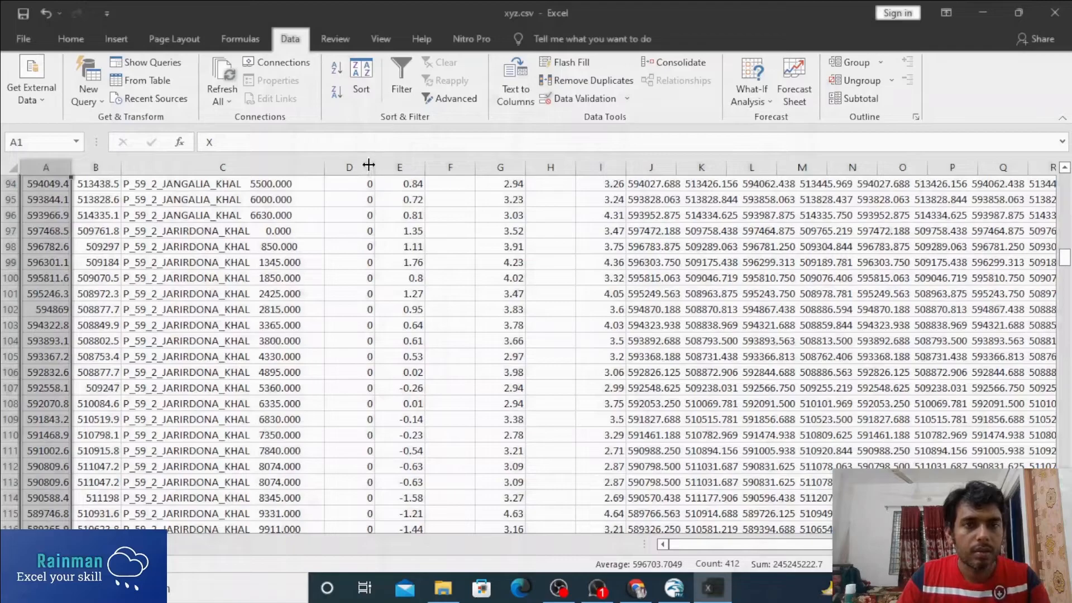
- Delete columns D to W, from Type onward, leaving only the X, Y and River Chainage columns
click(367, 159)
drag(367, 159, 888, 52)
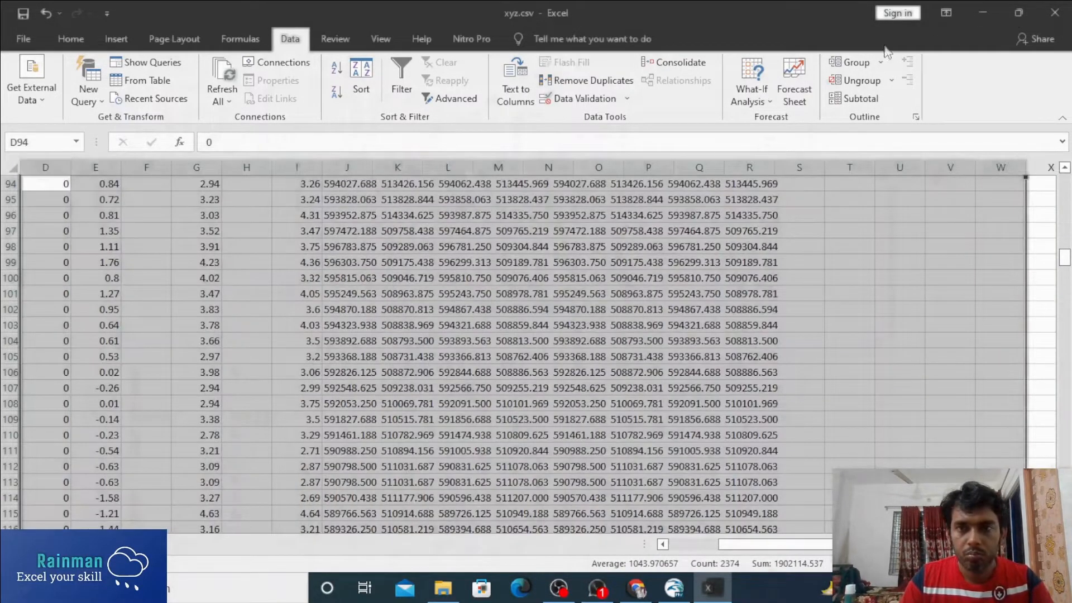
right_click(711, 167)
click(750, 289)
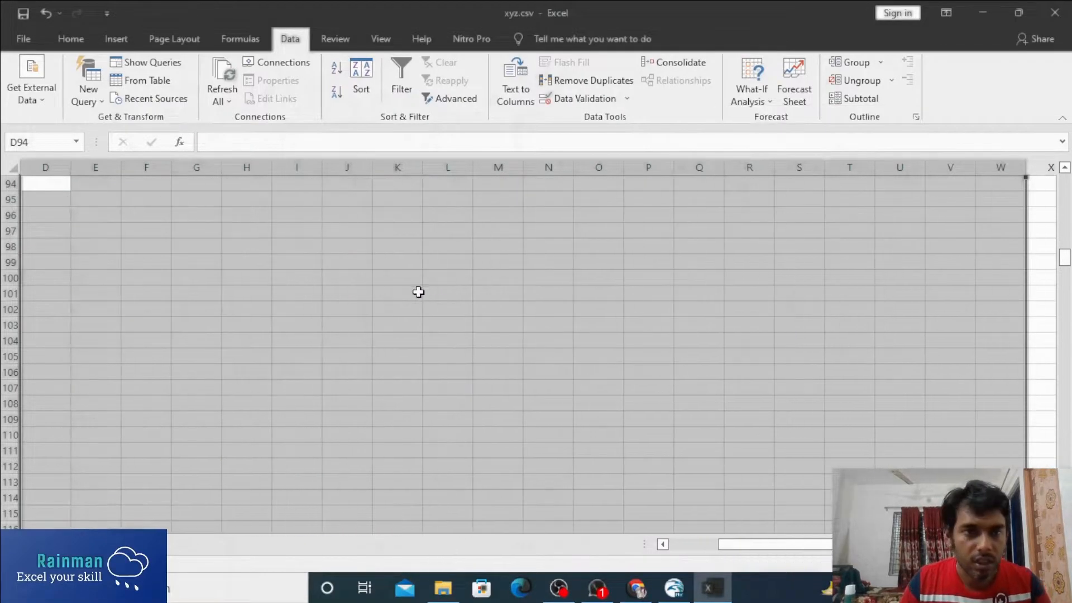
scroll(525, 346, left, 3)
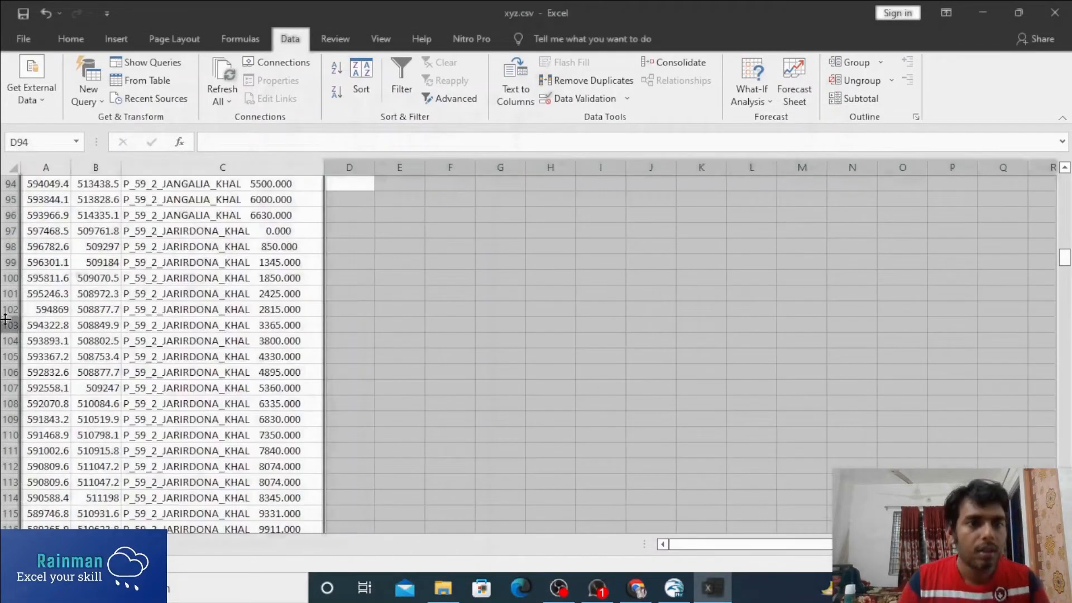
click(287, 341)
scroll(54, 232, up, 12)
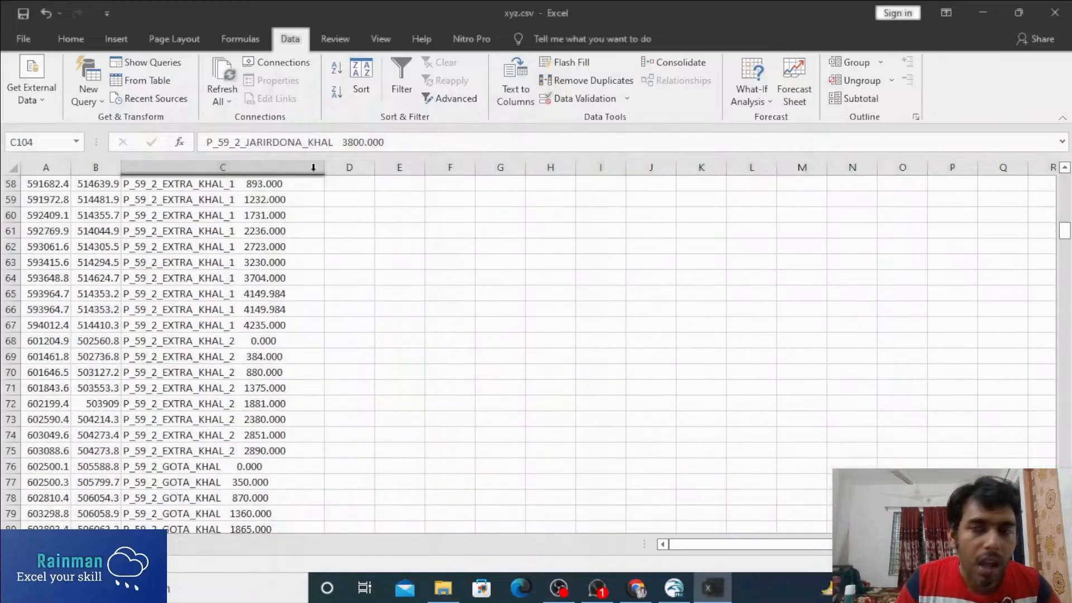
drag(1067, 201, 1066, 163)
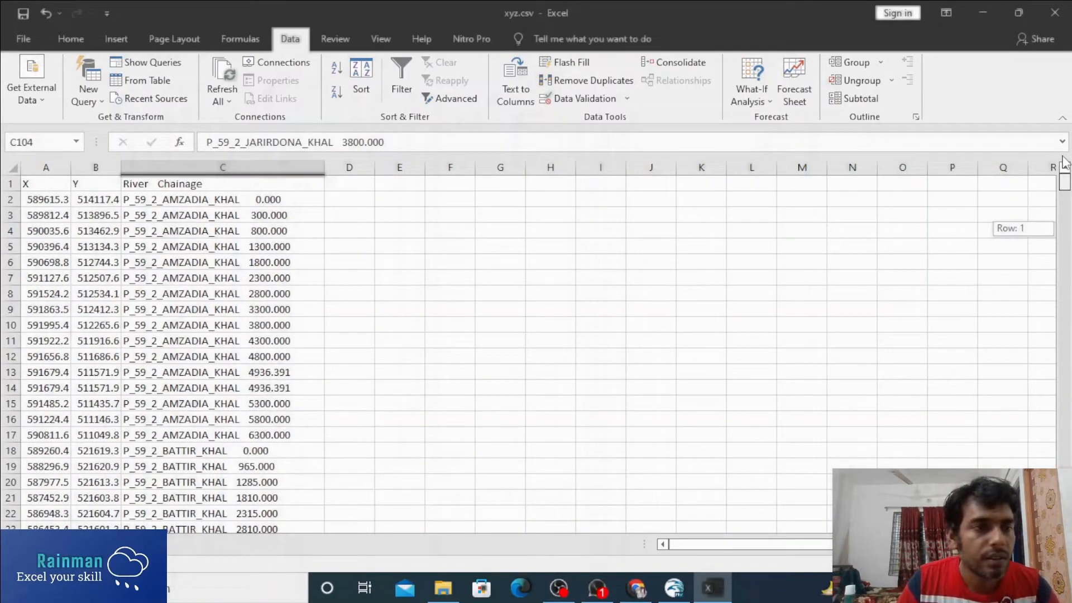
- Examine the X, Y and River Chainage values of the first P_59_2_AMZADIA_KHAL records
click(29, 200)
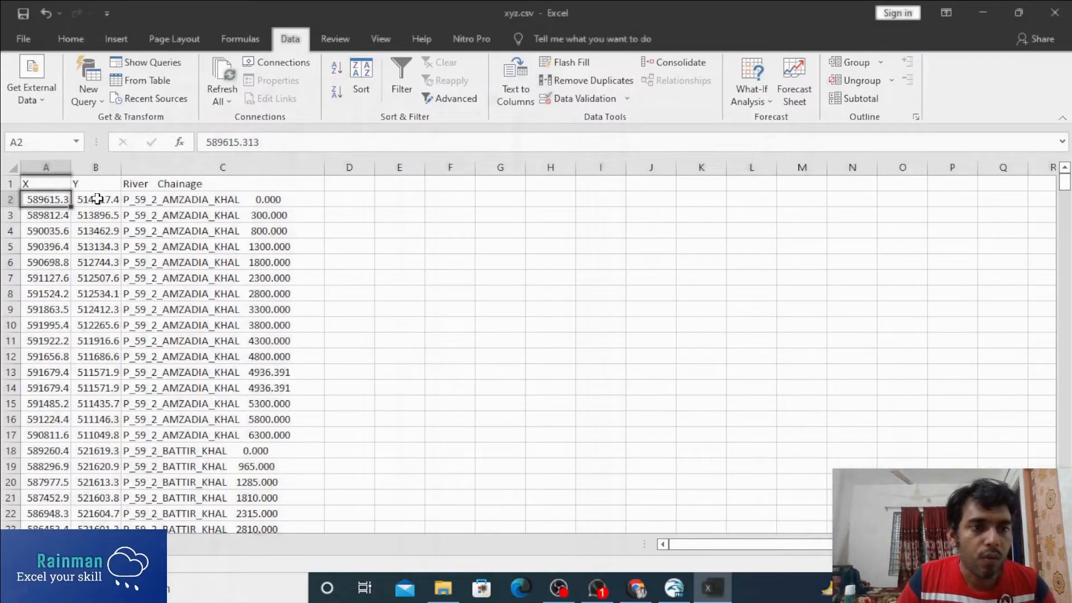
click(97, 198)
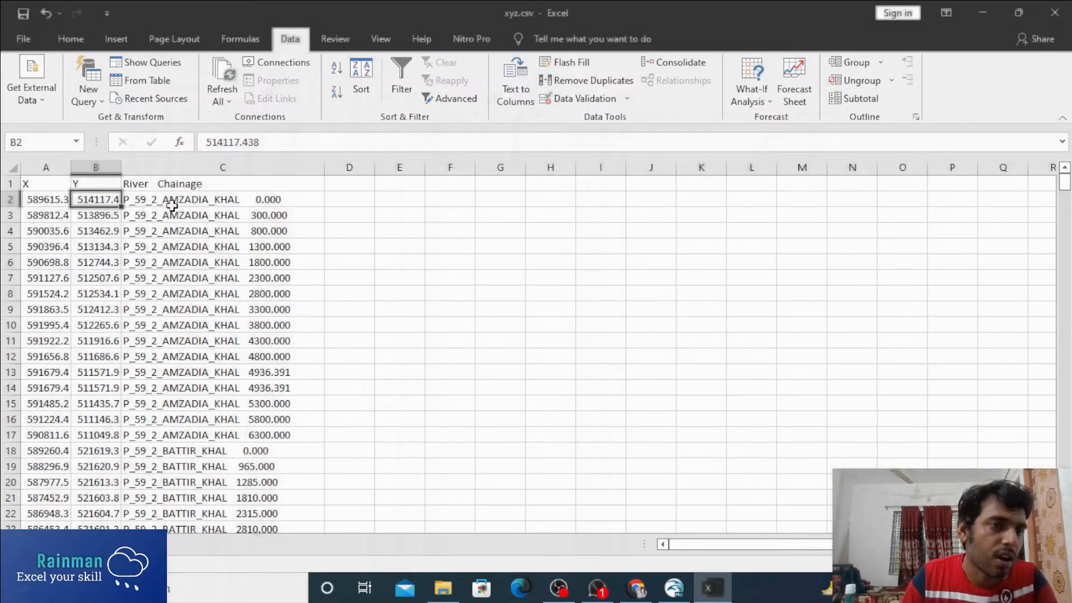
click(239, 214)
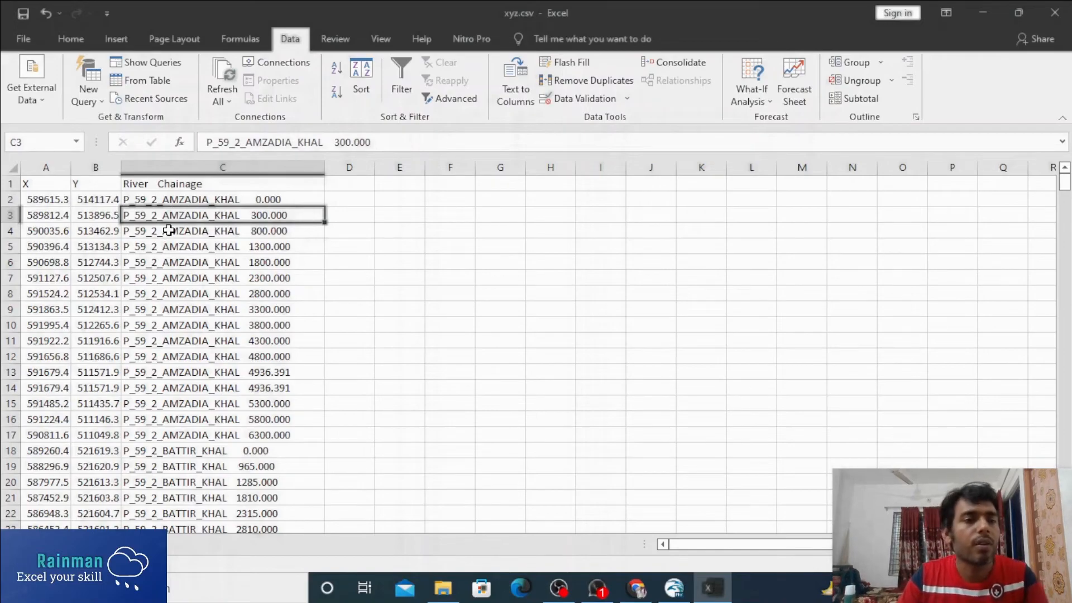